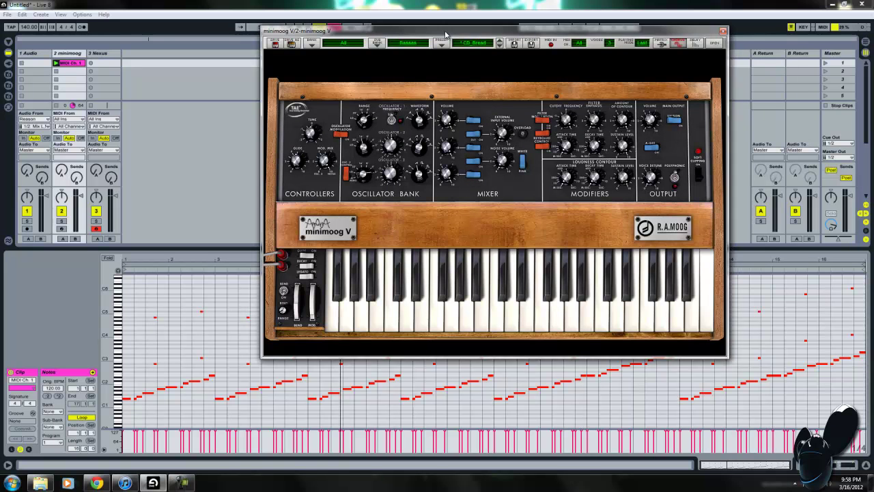
Move the Minimoog V window clear of the transport and show the Live Devices browser
{"action": "left_click_drag", "start_coordinate": [448, 36], "coordinate": [432, 36]}
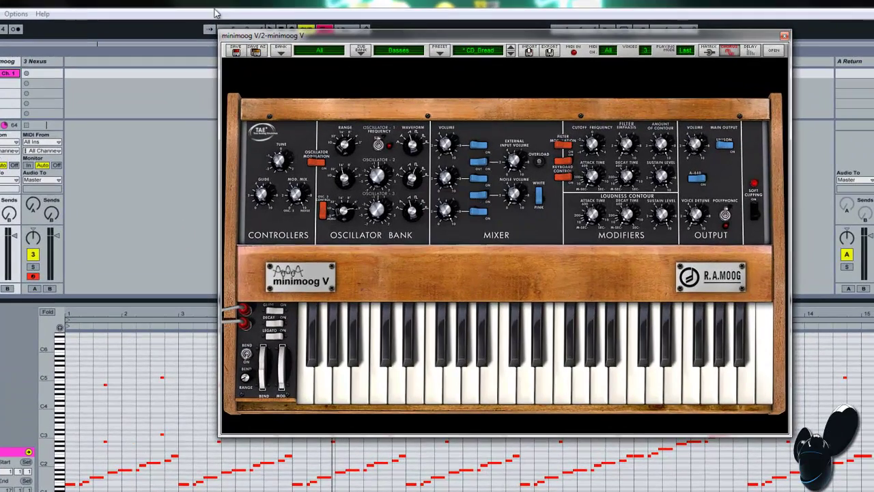
{"action": "left_click_drag", "start_coordinate": [306, 36], "coordinate": [304, 58]}
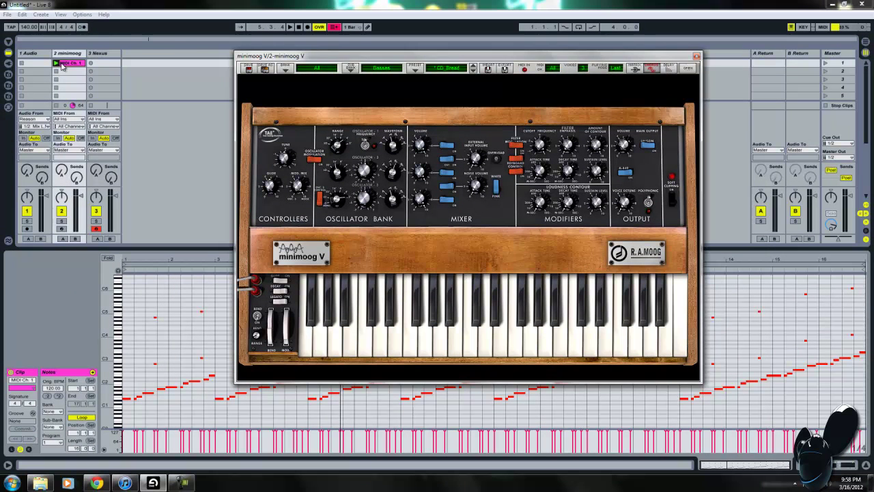
{"action": "left_click", "coordinate": [8, 55]}
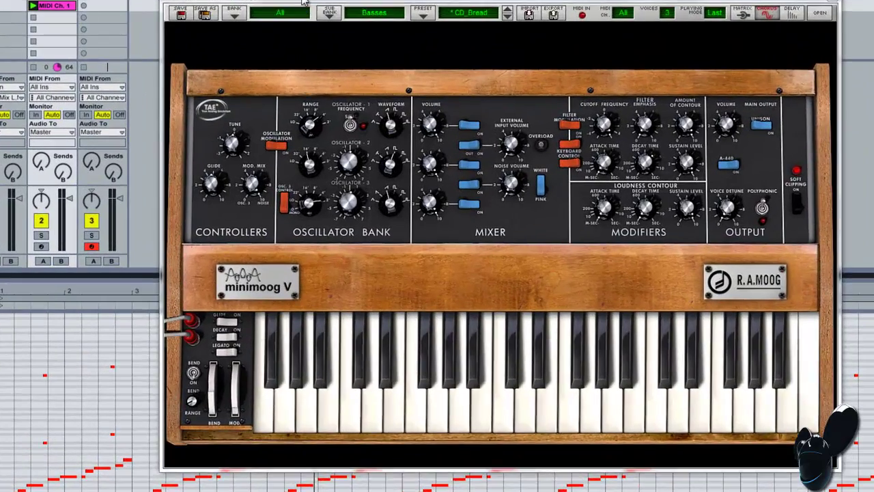
{"action": "left_click_drag", "start_coordinate": [305, 2], "coordinate": [274, 24]}
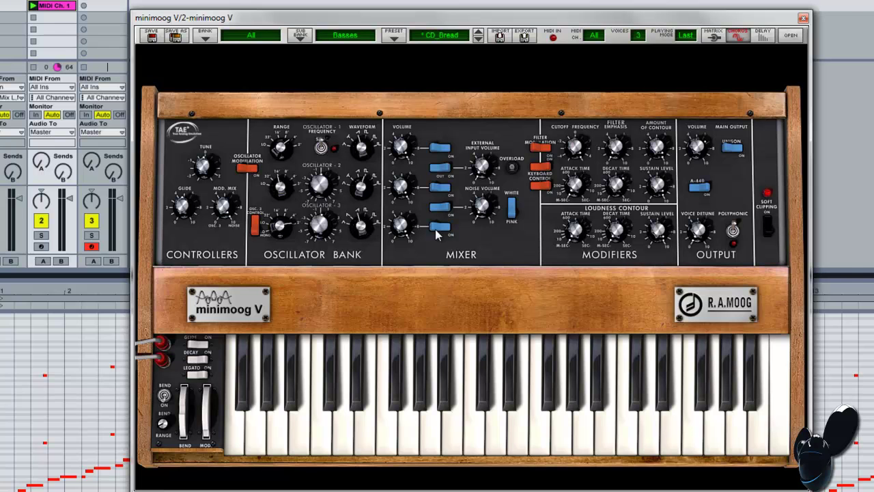
Nudge the synth window aside and launch the MIDI Ch. 1 clip on 2 minimoog
{"action": "left_click_drag", "start_coordinate": [202, 20], "coordinate": [234, 8]}
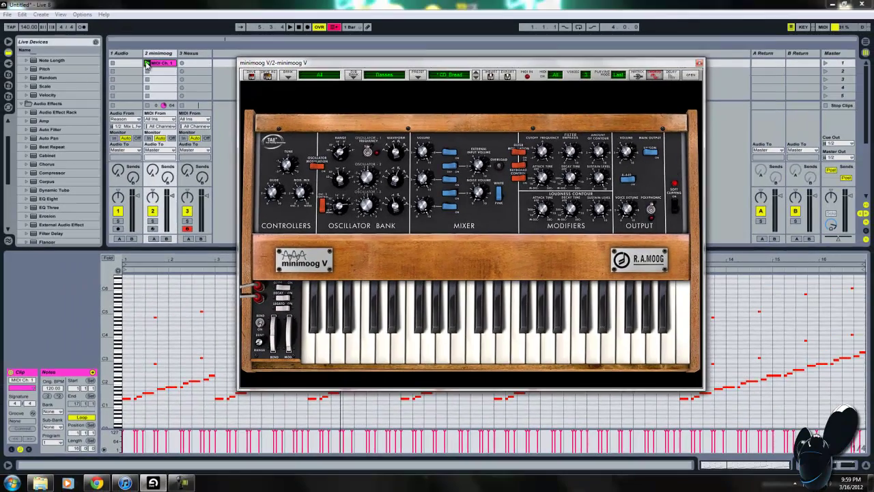
{"action": "left_click", "coordinate": [146, 63]}
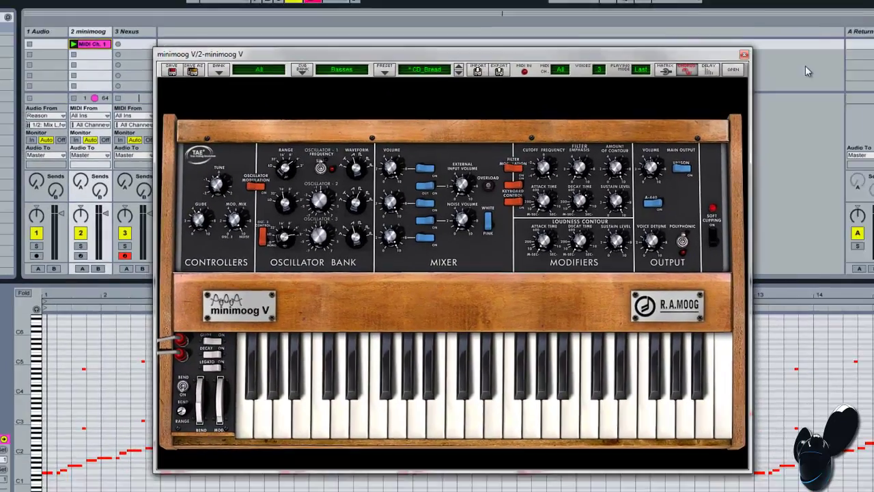
Widen the Session area, drag a new minimoog V from Plug-In Devices onto 2 minimoog, and briefly play it
{"action": "left_click", "coordinate": [744, 54]}
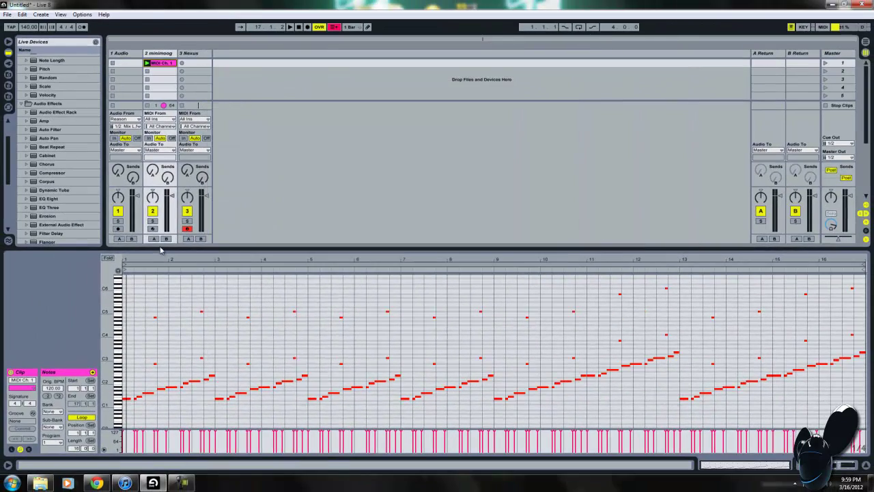
{"action": "left_click_drag", "start_coordinate": [161, 249], "coordinate": [165, 352]}
{"action": "left_click", "coordinate": [8, 63]}
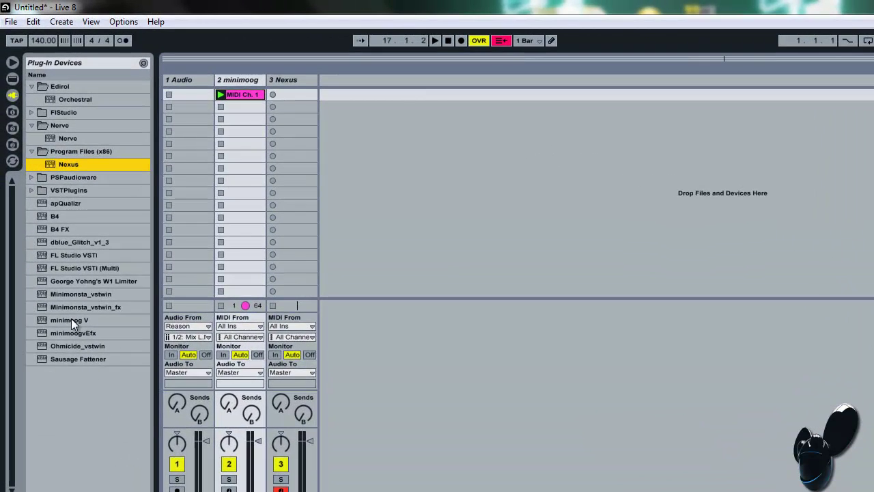
{"action": "left_click_drag", "start_coordinate": [71, 318], "coordinate": [250, 79]}
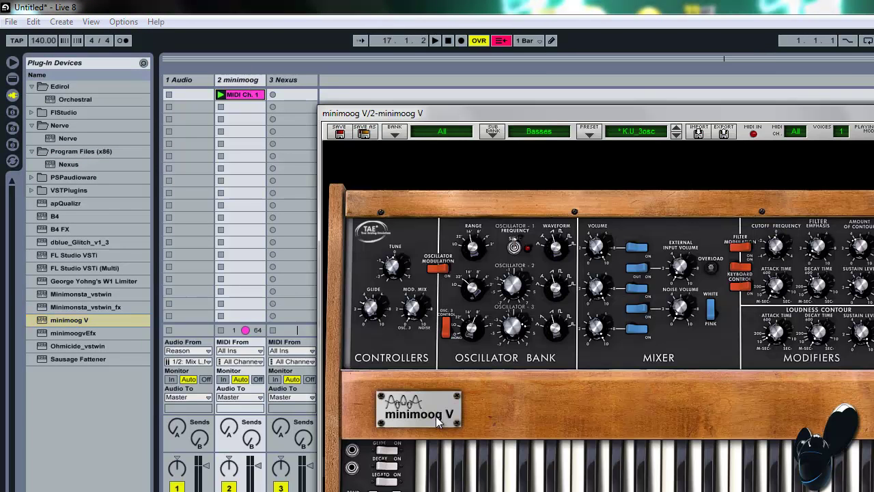
{"action": "key", "text": "space"}
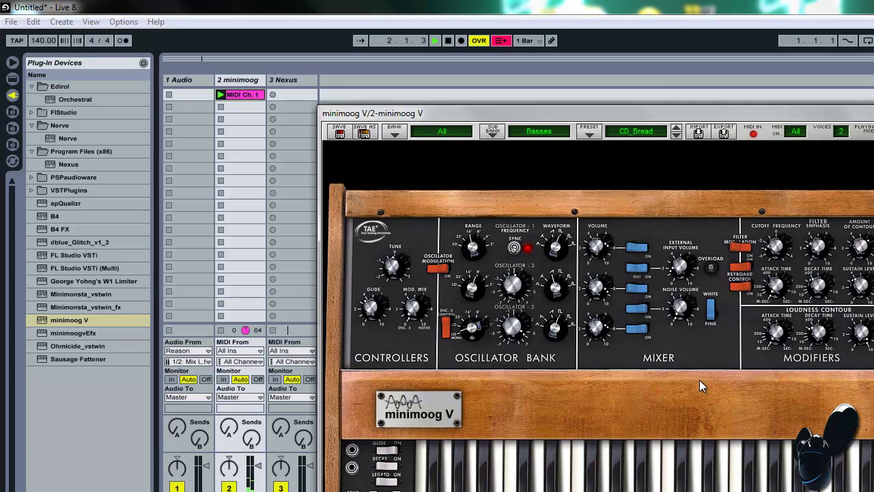
{"action": "key", "text": "space"}
Change oscillator 1's octave range and switch its waveform from sawtooth to square
{"action": "mouse_move", "coordinate": [476, 252]}
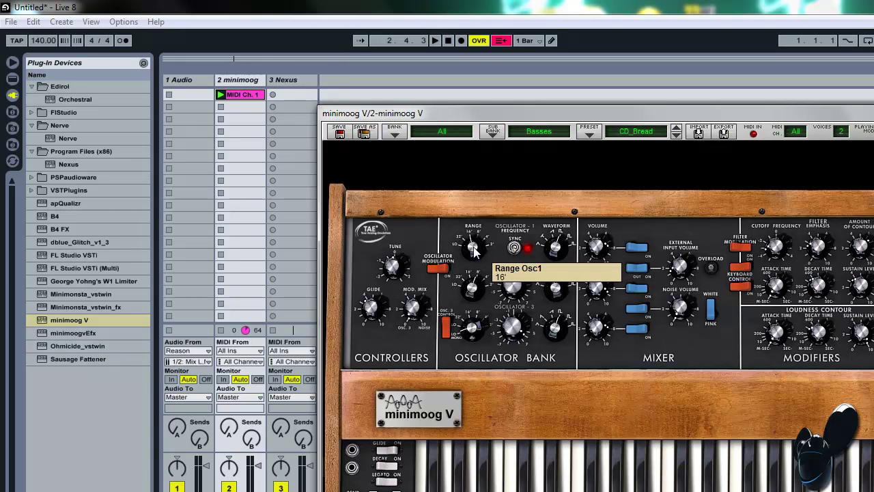
{"action": "left_click_drag", "start_coordinate": [476, 251], "coordinate": [479, 227]}
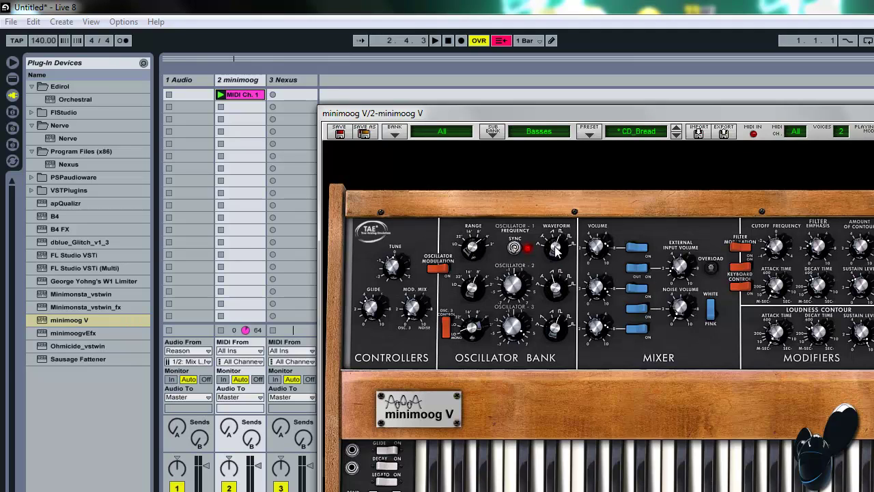
{"action": "left_click_drag", "start_coordinate": [555, 255], "coordinate": [557, 259]}
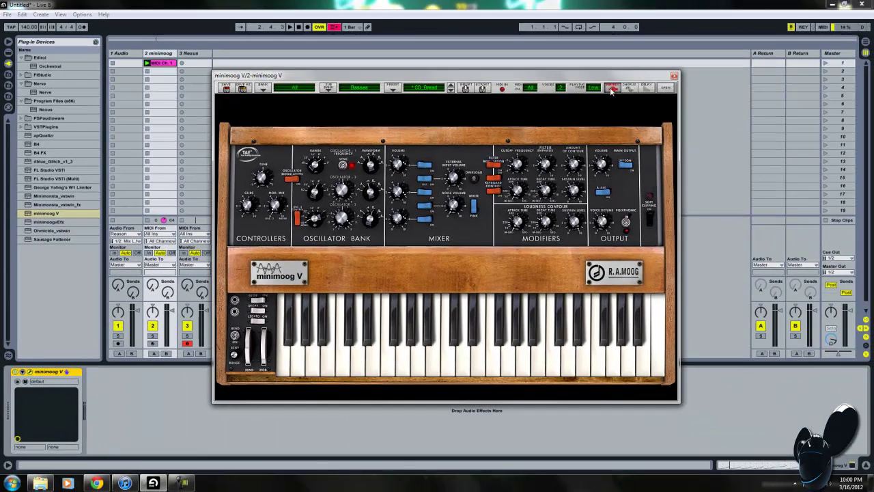
Swap the lit header effect for CHORUS and set the synth to 3 voices
{"action": "left_click", "coordinate": [612, 88]}
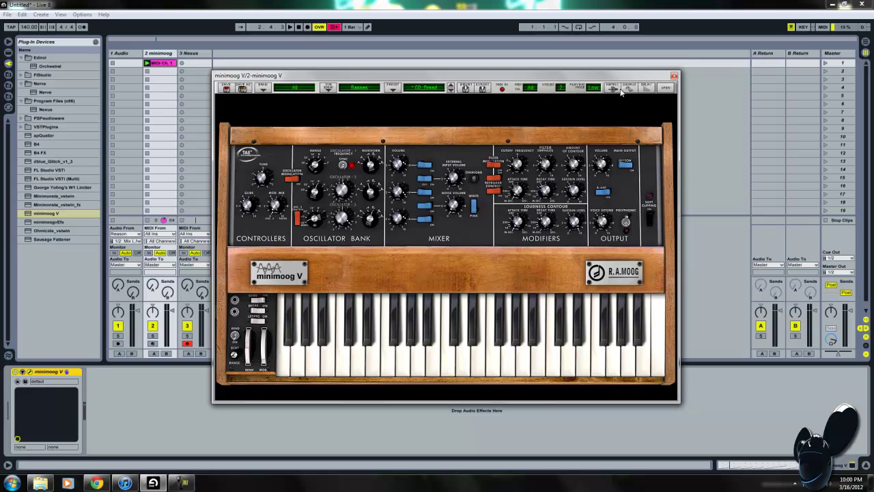
{"action": "left_click", "coordinate": [631, 89]}
{"action": "left_click", "coordinate": [559, 88]}
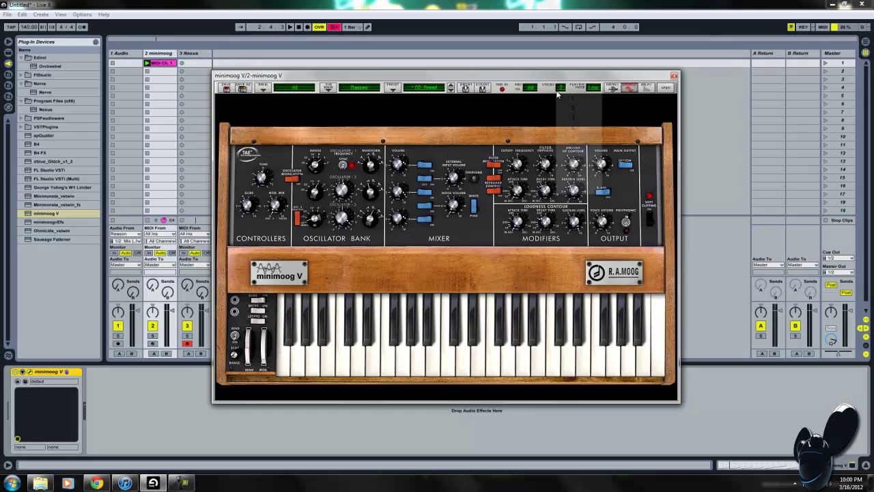
{"action": "left_click", "coordinate": [568, 113]}
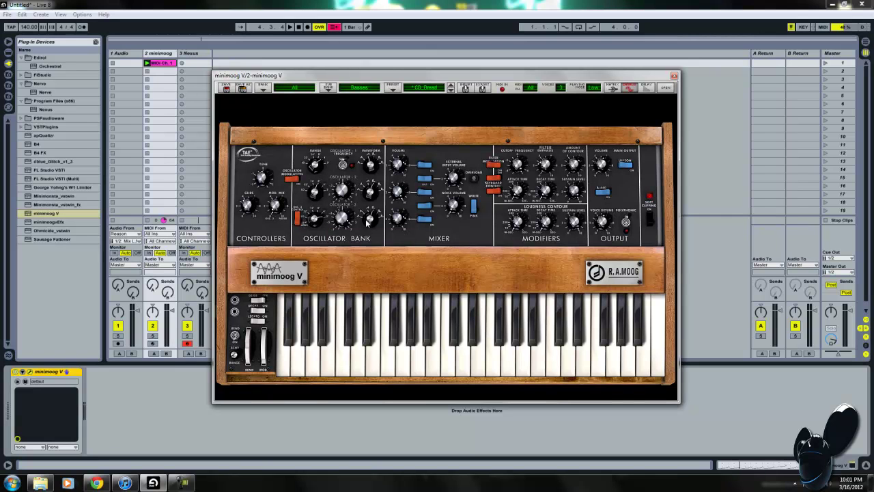
Turn the Osc3 Waveform and Fine Osc3 tune knobs in the Oscillator Bank
{"action": "mouse_move", "coordinate": [342, 219]}
Patch cables into the jacks beside the wheels, toggle Legato, and play the clip
{"action": "left_click", "coordinate": [233, 304]}
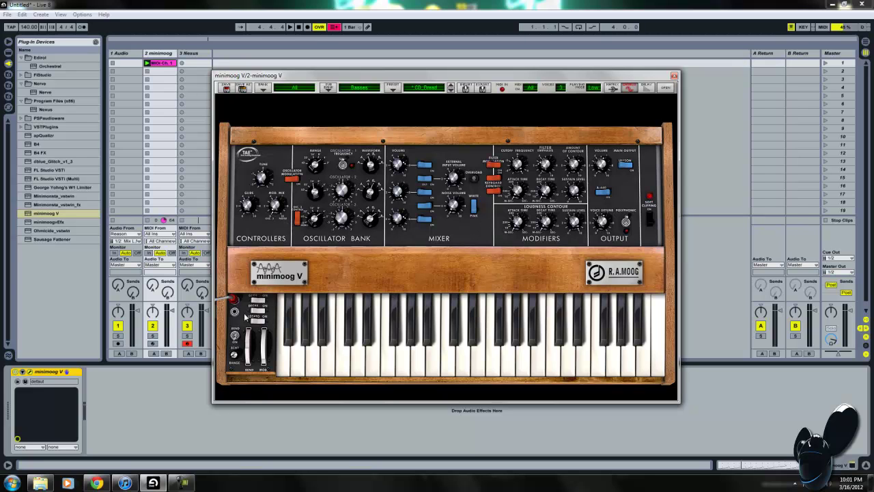
{"action": "left_click", "coordinate": [258, 320]}
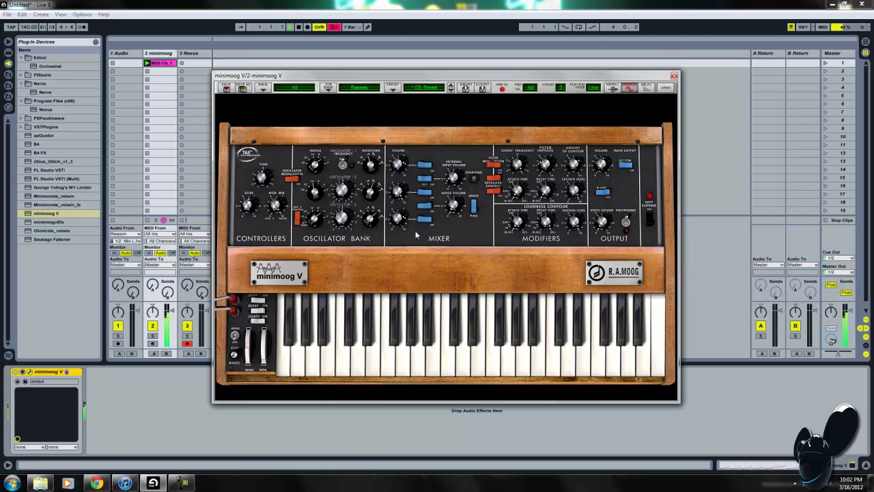
{"action": "key", "text": "space"}
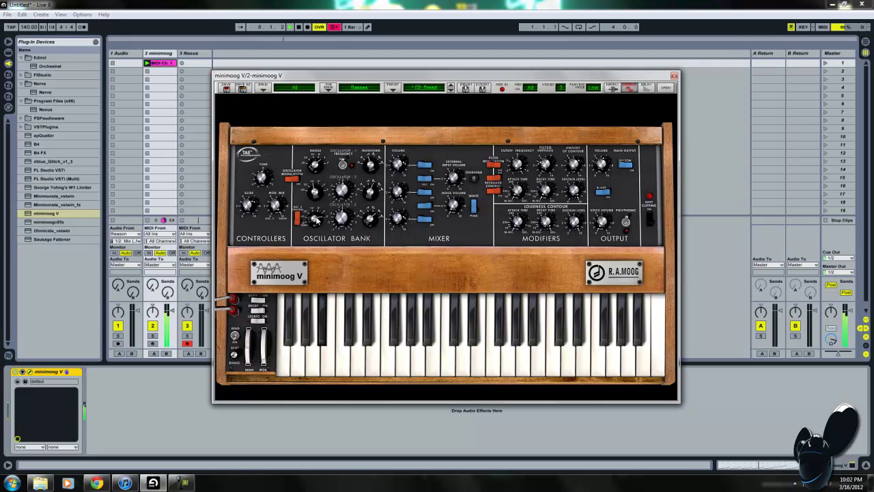
{"action": "mouse_move", "coordinate": [317, 219]}
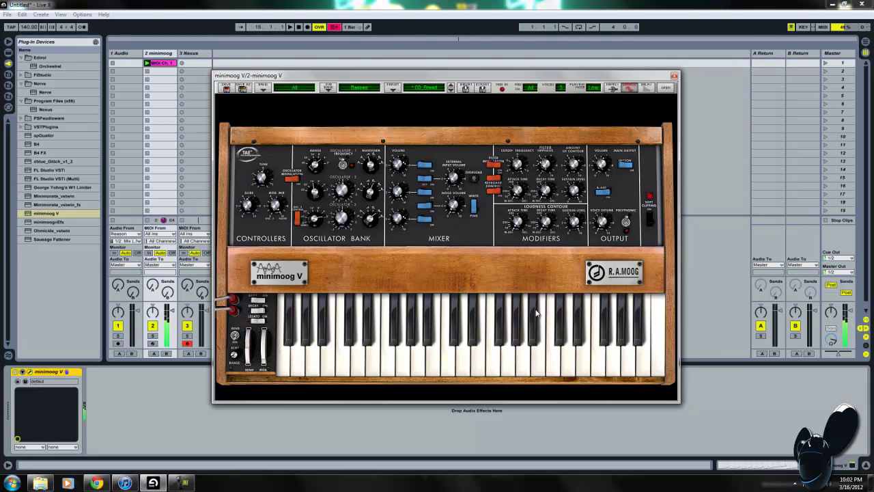
Unfold the top effects panel to check Chorus Speed, then fold it away
{"action": "left_click", "coordinate": [666, 87]}
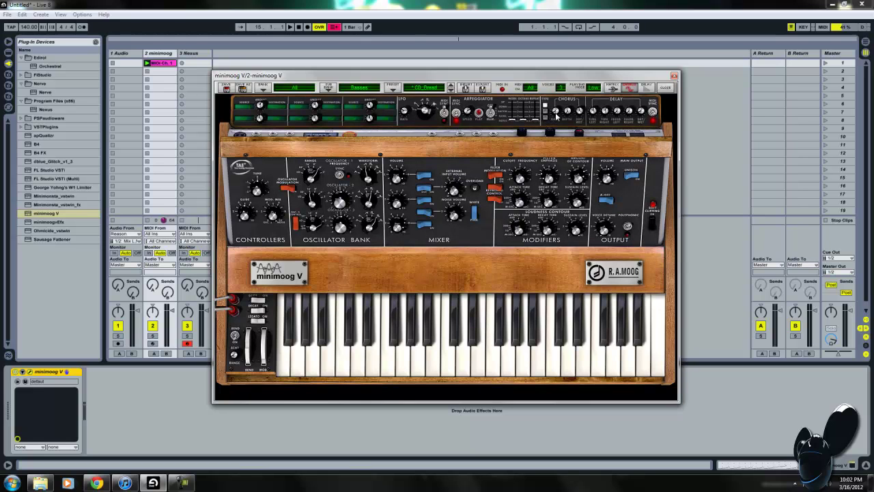
{"action": "mouse_move", "coordinate": [557, 114]}
{"action": "left_click", "coordinate": [665, 87]}
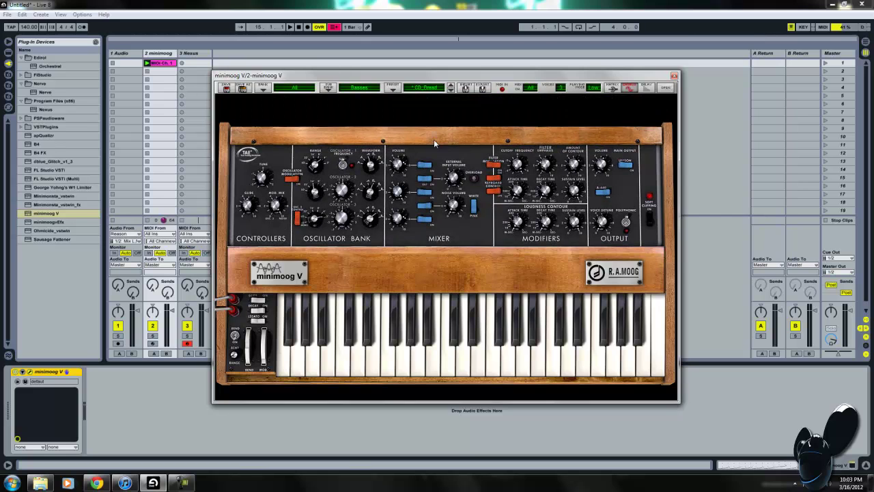
Close the synth window and add EQ Eight from Audio Effects after minimoog V
{"action": "left_click", "coordinate": [673, 75]}
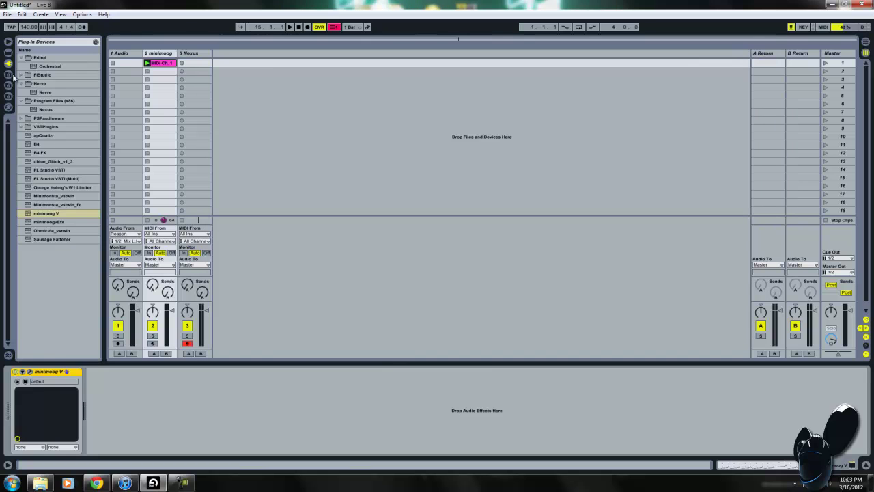
{"action": "left_click", "coordinate": [9, 53]}
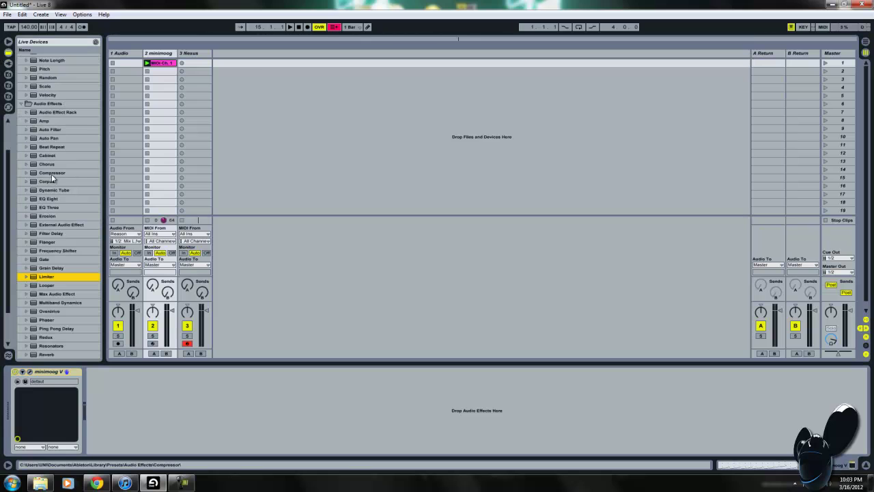
{"action": "left_click_drag", "start_coordinate": [52, 196], "coordinate": [157, 414]}
During playback, boost EQ Eight's band near 10.5 kHz to +15 dB and its 104 Hz band by 12.6 dB
{"action": "key", "text": "space"}
{"action": "left_click_drag", "start_coordinate": [273, 408], "coordinate": [267, 380]}
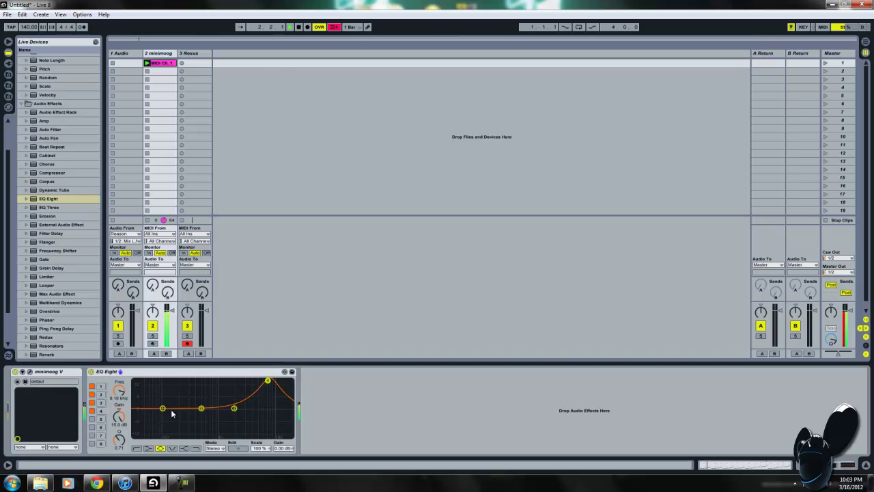
{"action": "left_click_drag", "start_coordinate": [162, 408], "coordinate": [164, 390]}
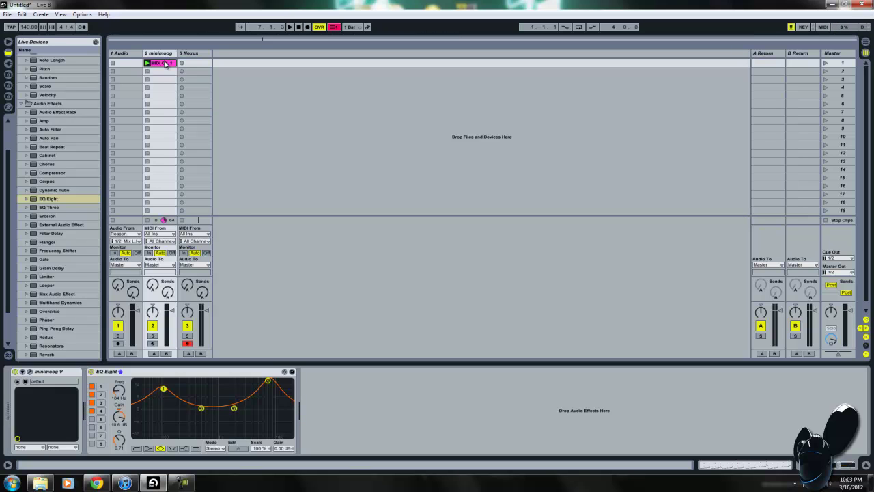
Open the MIDI Ch. 1 clip in the note editor and scroll through its pitches
{"action": "double_click", "coordinate": [163, 63]}
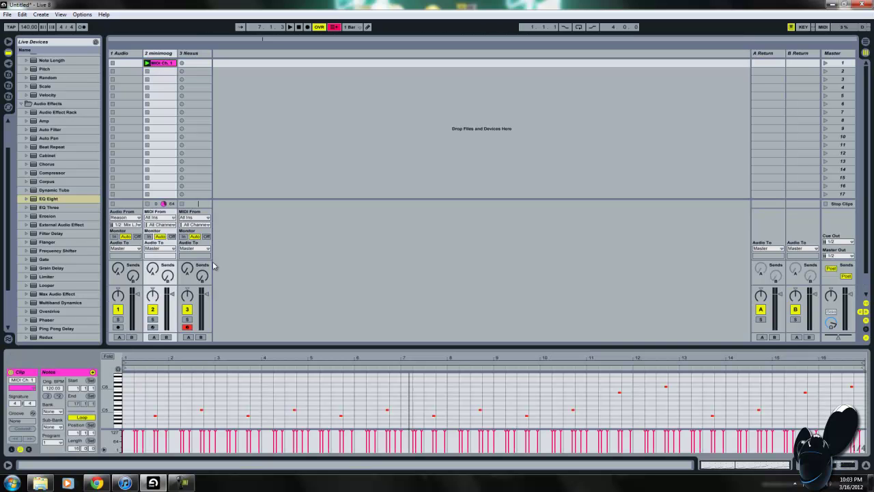
{"action": "scroll", "coordinate": [302, 410], "scroll_direction": "down", "scroll_amount": 5}
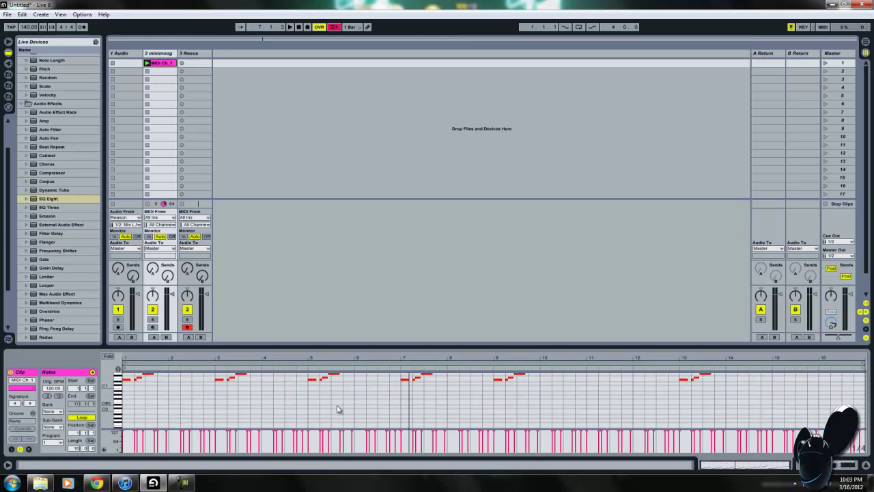
{"action": "scroll", "coordinate": [336, 406], "scroll_direction": "up", "scroll_amount": 6}
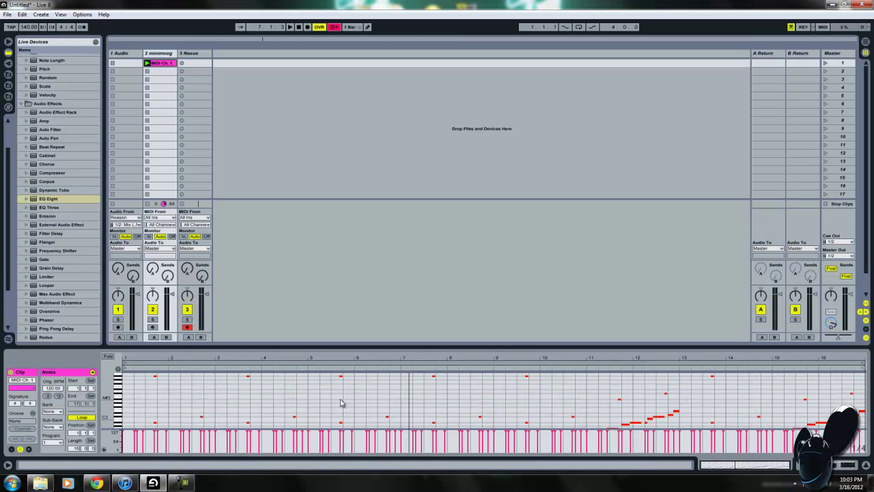